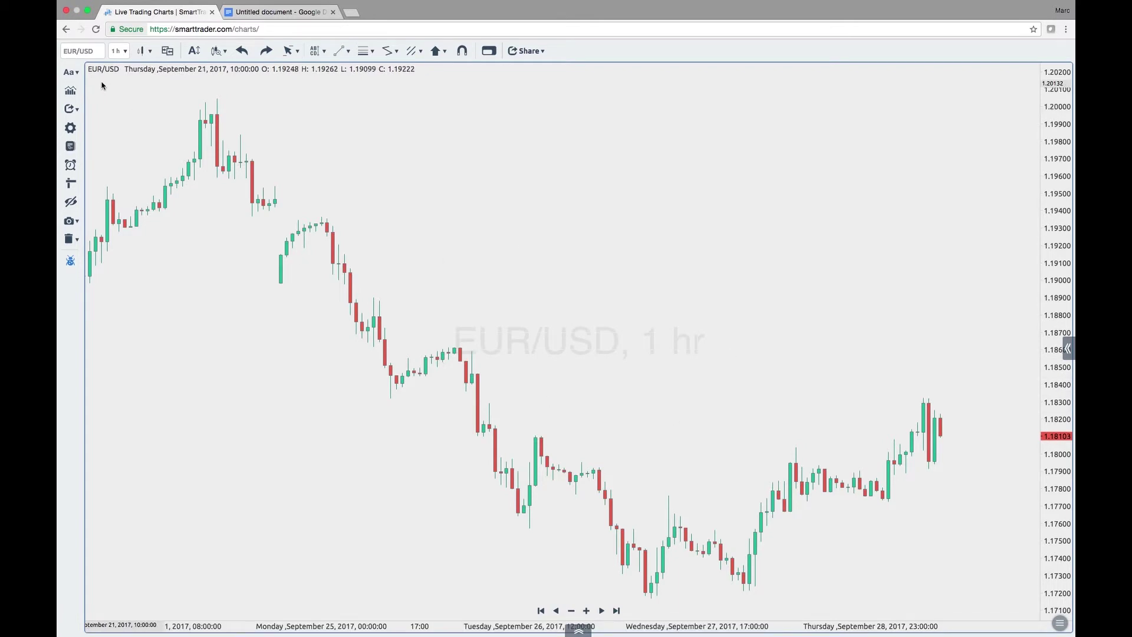
Step: Add Daily Encapsulation from the Smart Tools list so seven daily boxes frame the hourly chart
{"action": "left_click", "coordinate": [326, 53]}
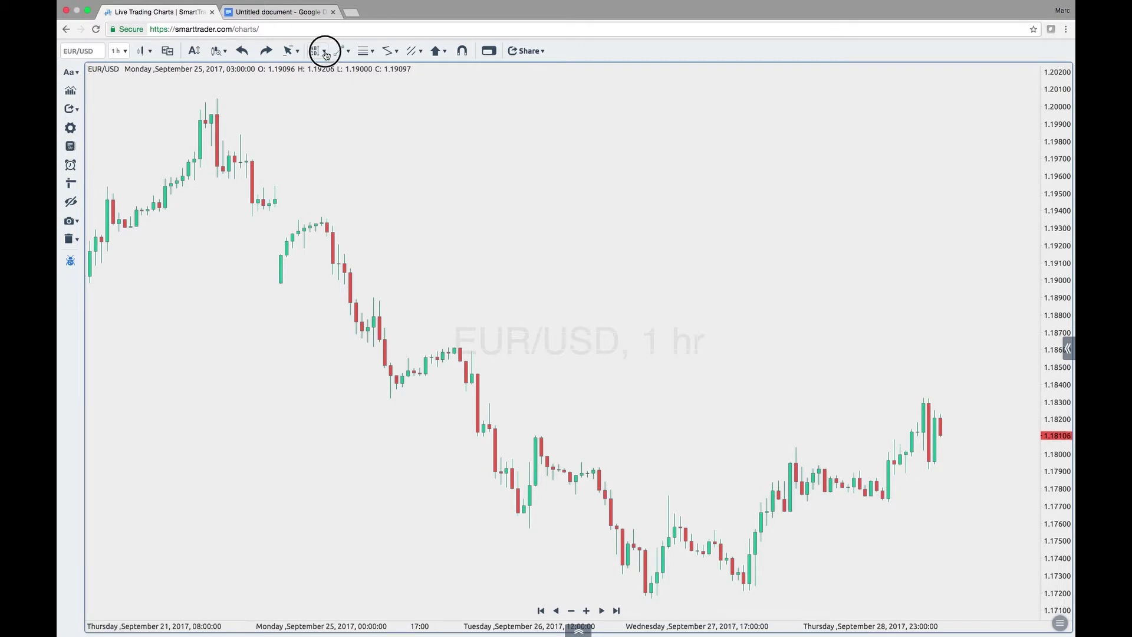
{"action": "scroll", "coordinate": [339, 110], "scroll_direction": "down", "scroll_amount": 3}
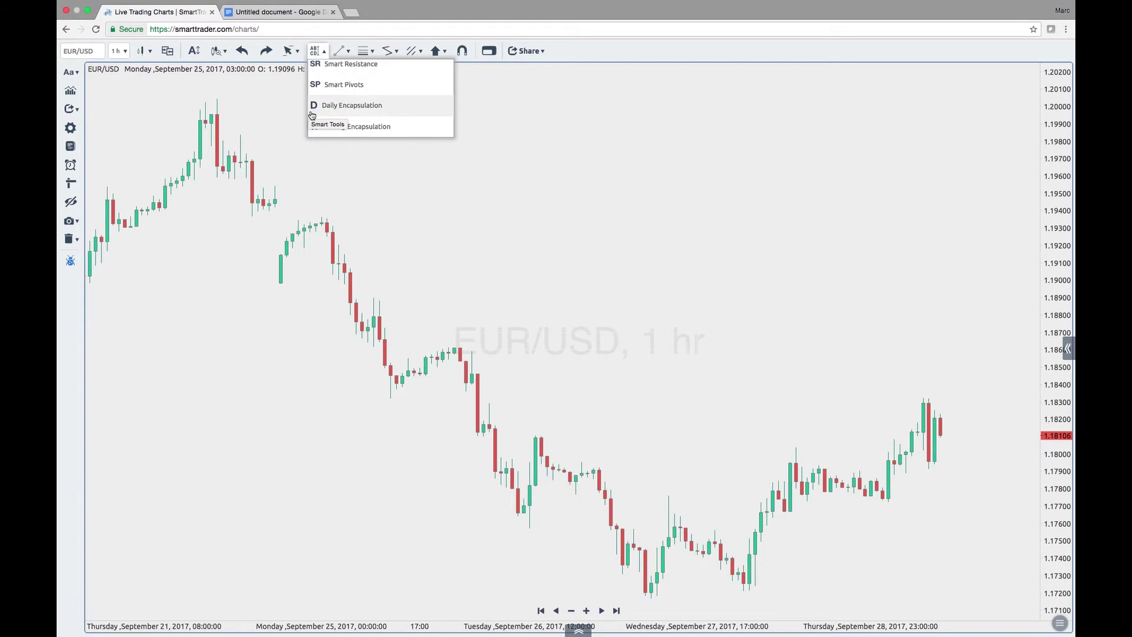
{"action": "left_click", "coordinate": [343, 109]}
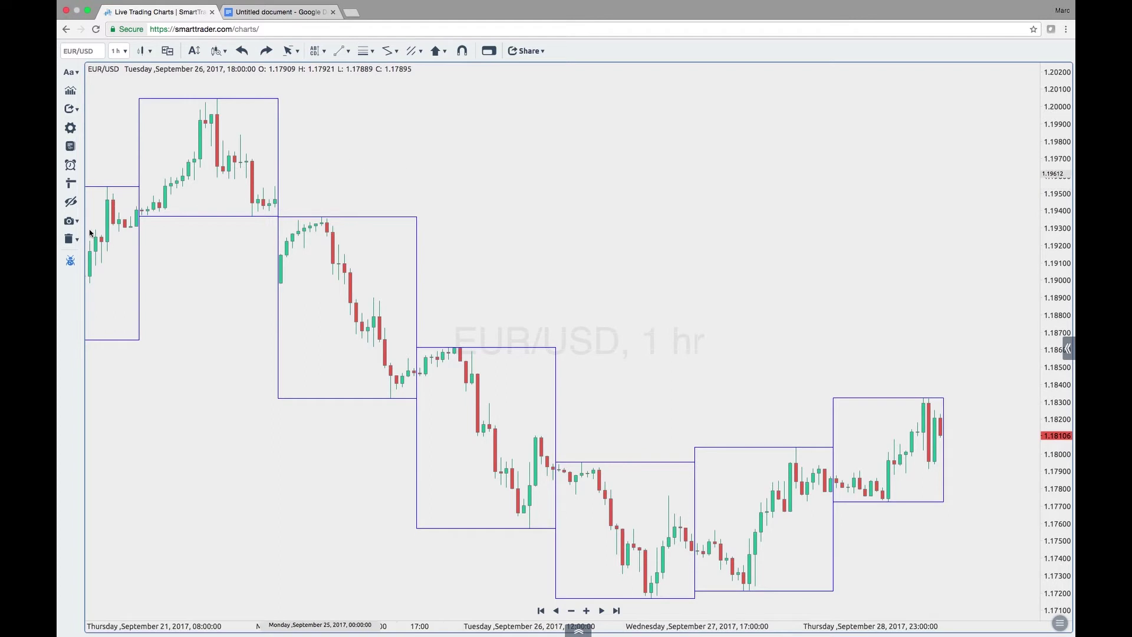
{"action": "left_click", "coordinate": [67, 185]}
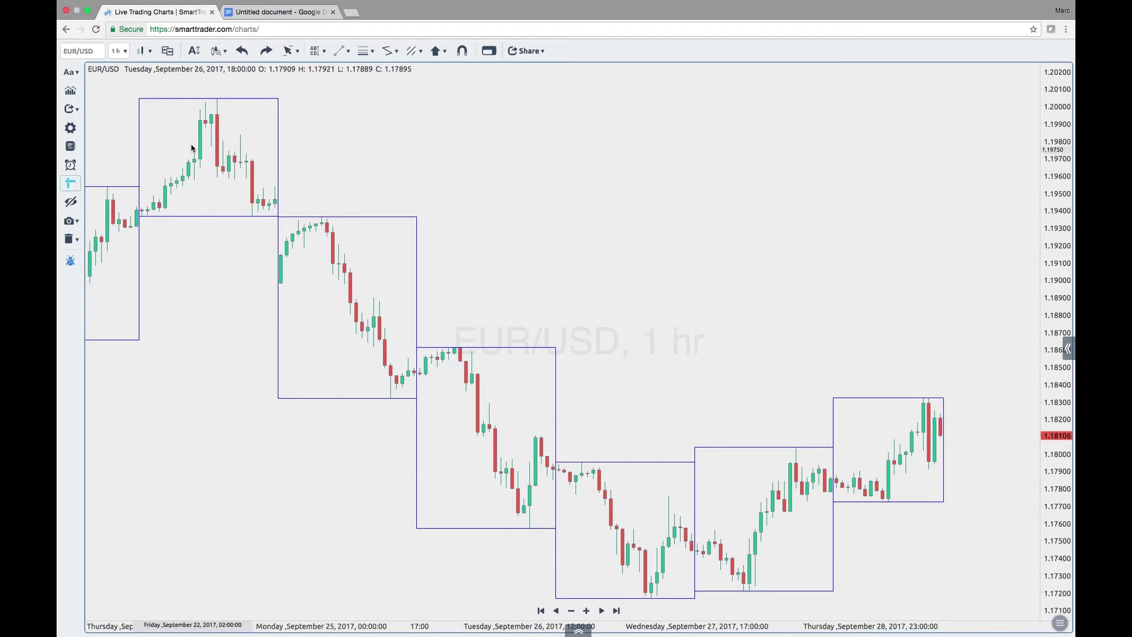
{"action": "left_click", "coordinate": [217, 101]}
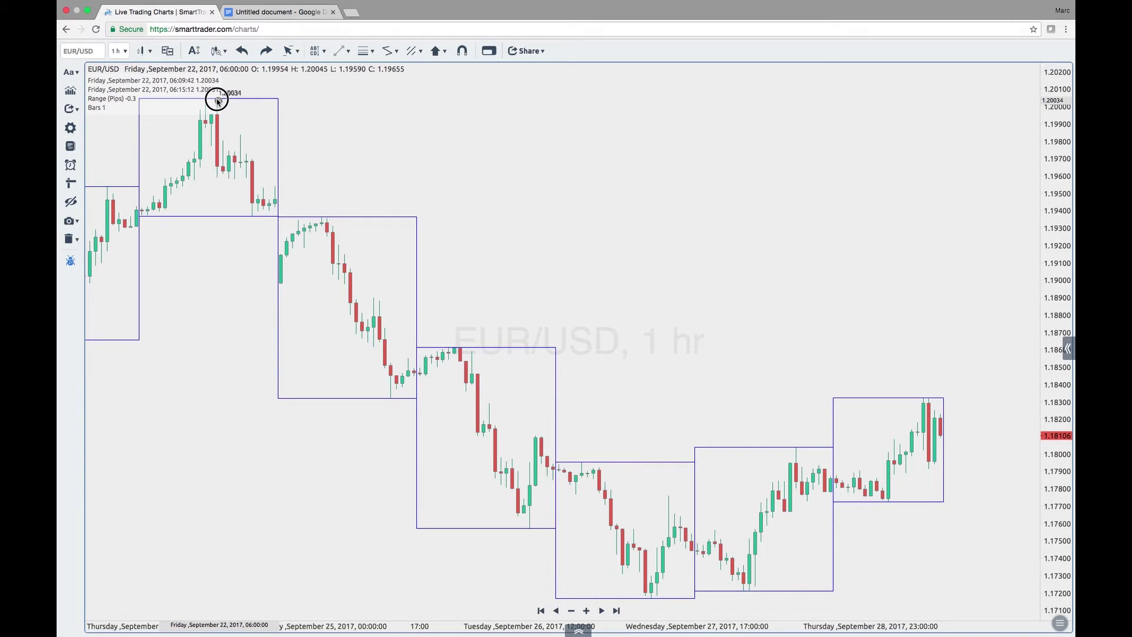
{"action": "left_click_drag", "start_coordinate": [217, 101], "coordinate": [250, 215]}
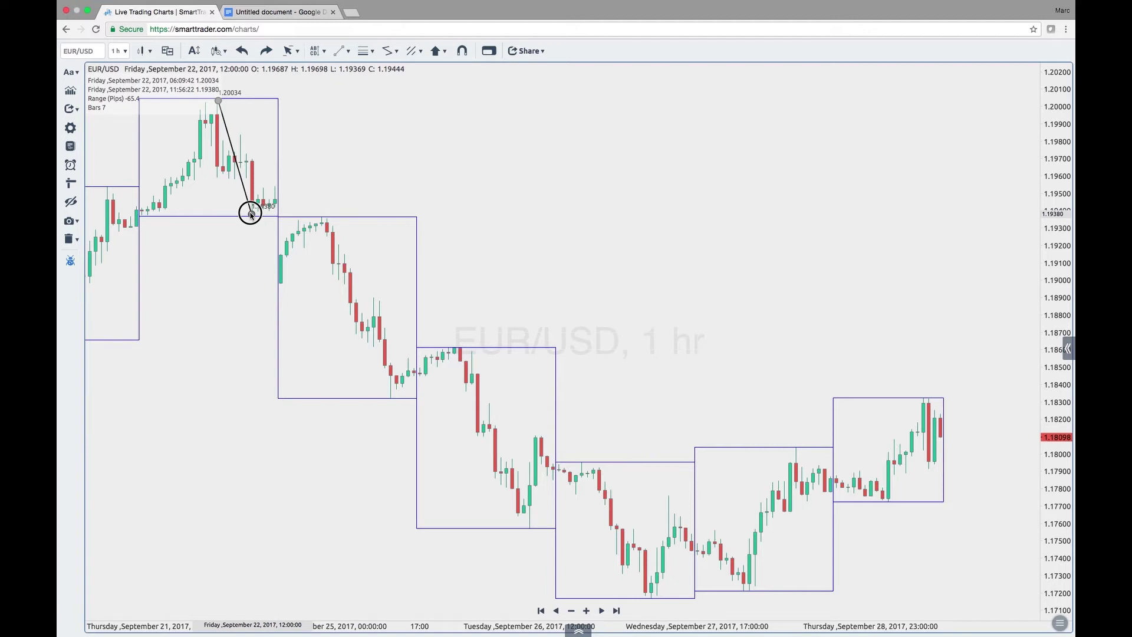
{"action": "left_click_drag", "start_coordinate": [250, 214], "coordinate": [250, 215]}
{"action": "left_click", "coordinate": [251, 215]}
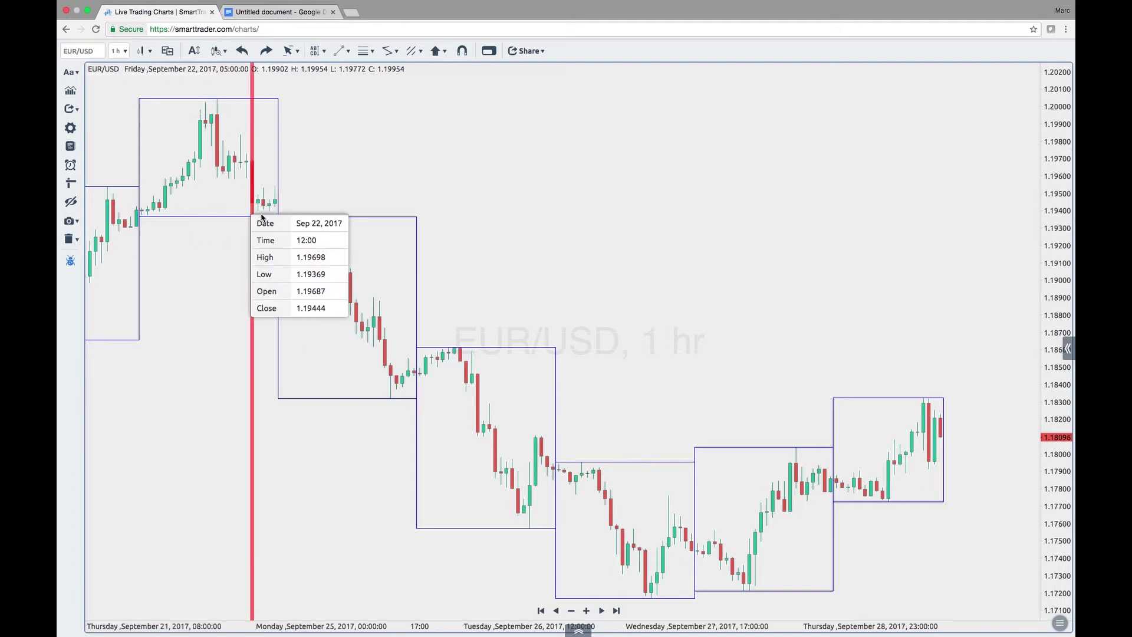
{"action": "left_click", "coordinate": [286, 177]}
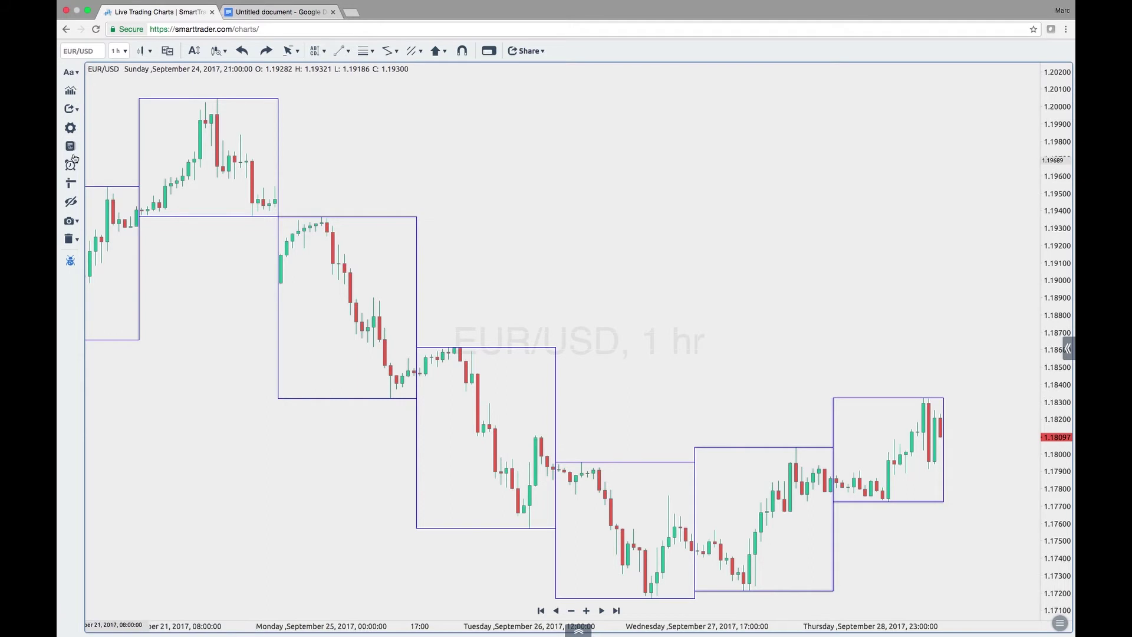
{"action": "left_click", "coordinate": [70, 183]}
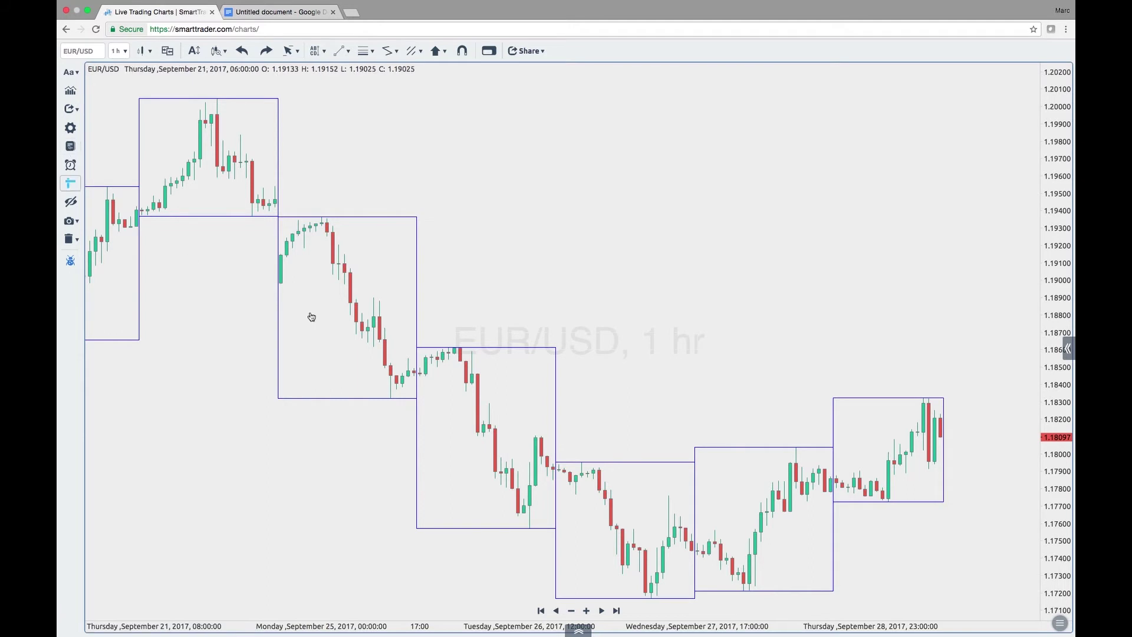
{"action": "double_click", "coordinate": [322, 220]}
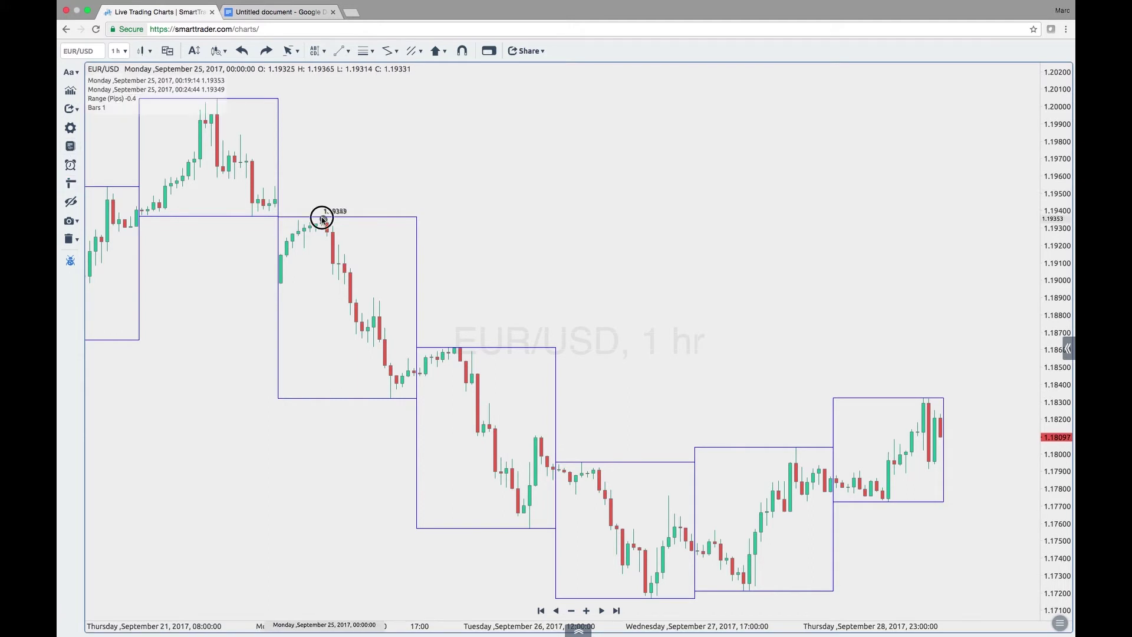
{"action": "left_click_drag", "start_coordinate": [321, 219], "coordinate": [388, 398]}
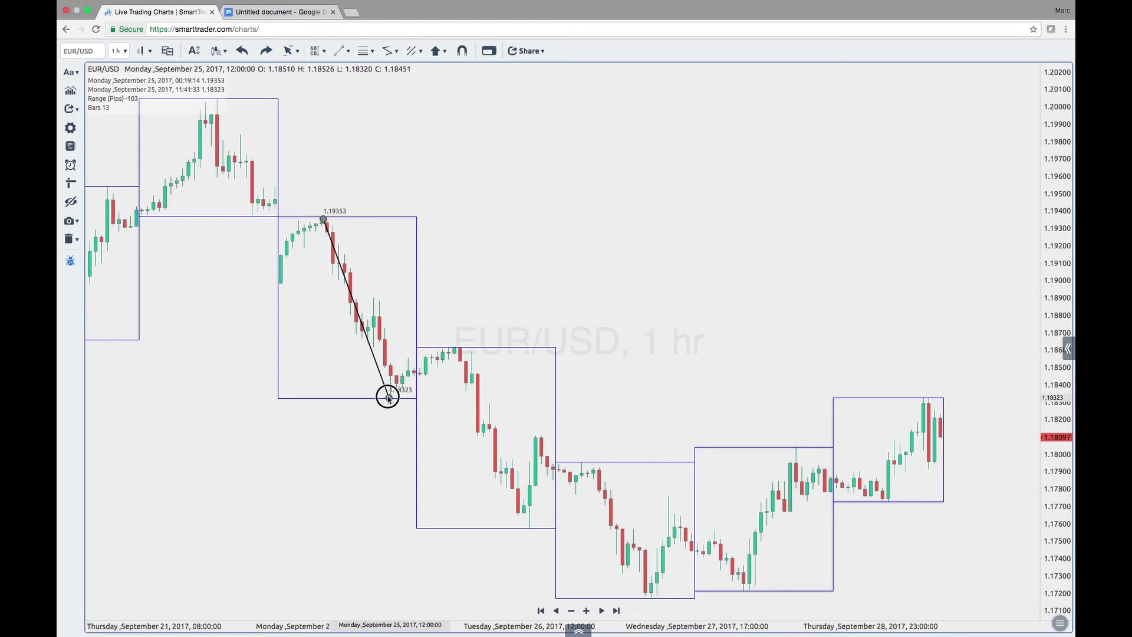
{"action": "left_click_drag", "start_coordinate": [388, 397], "coordinate": [388, 398]}
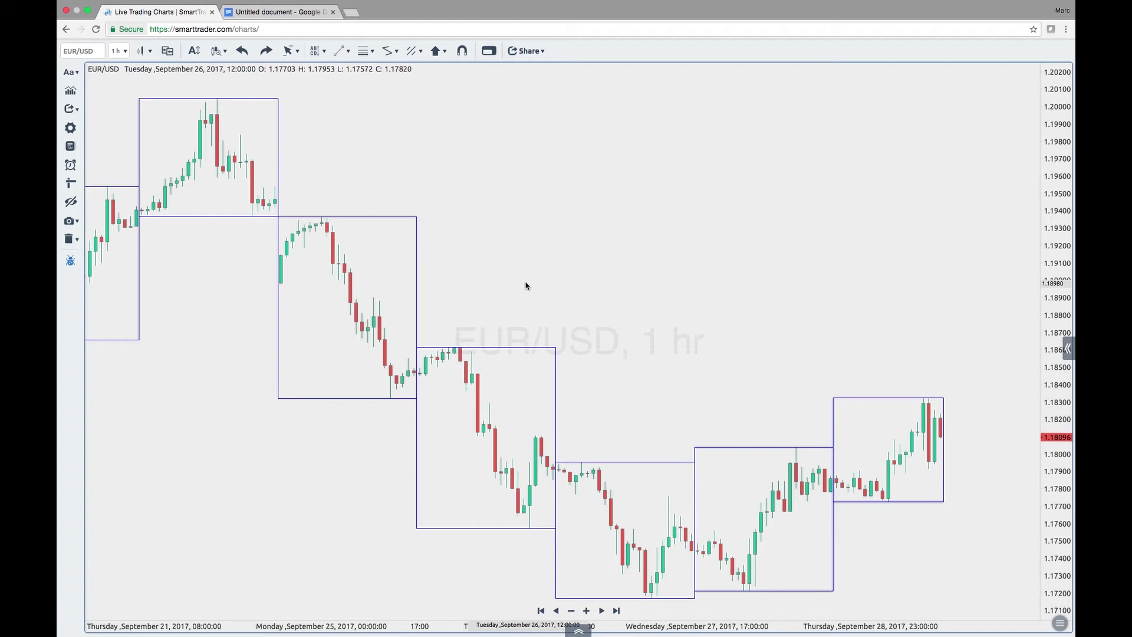
{"action": "mouse_move", "coordinate": [328, 232]}
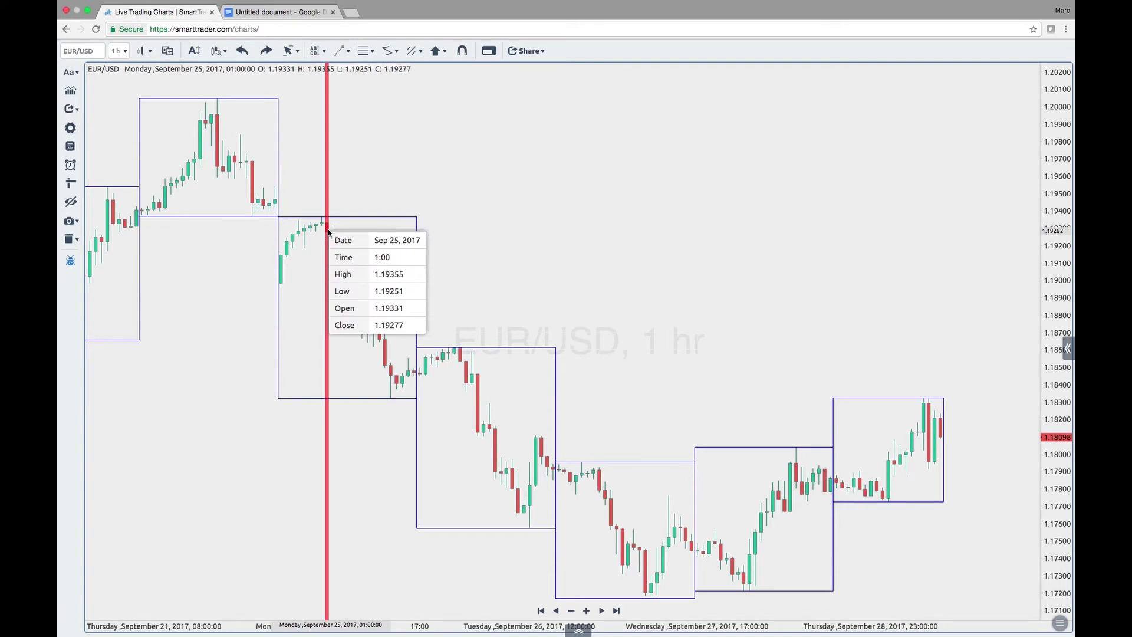
{"action": "left_click", "coordinate": [477, 387]}
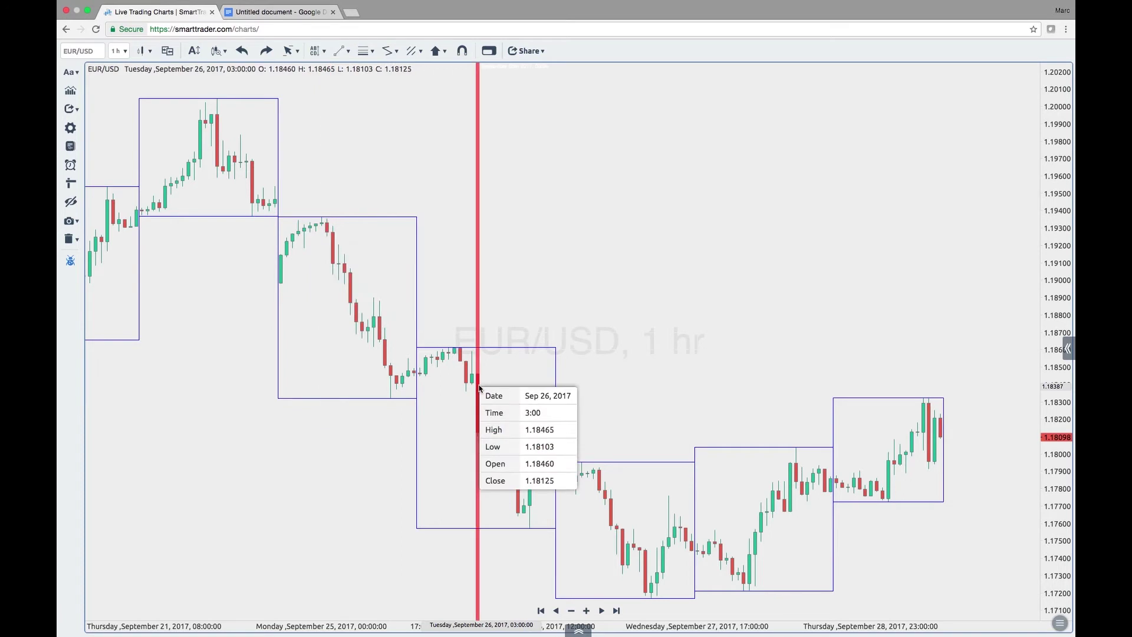
{"action": "left_click", "coordinate": [489, 312]}
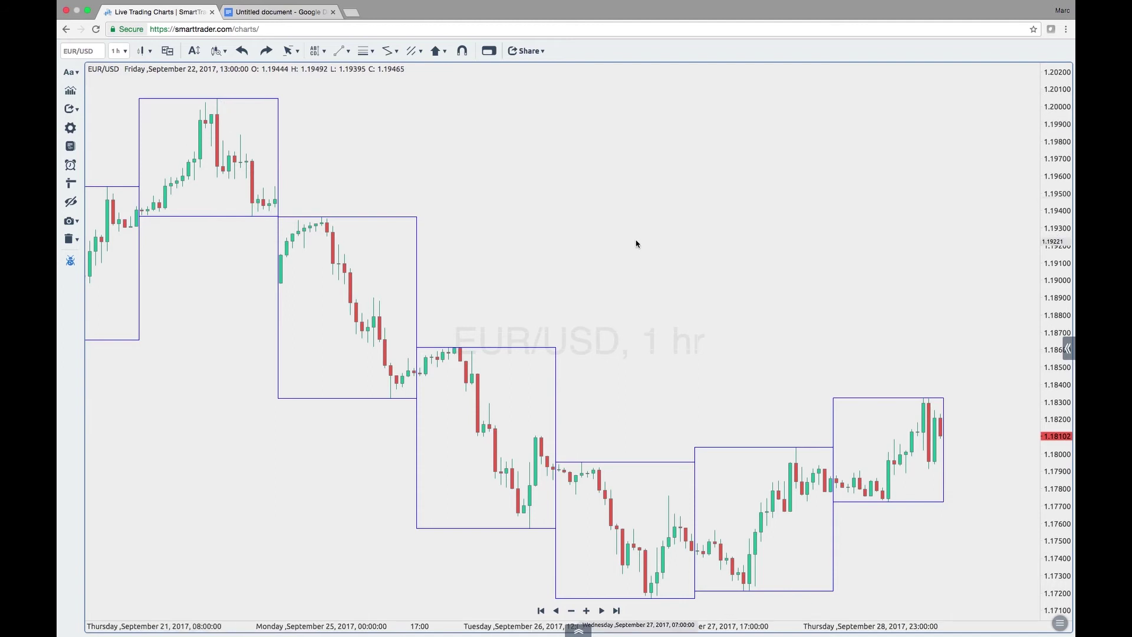
{"action": "scroll", "coordinate": [637, 271], "scroll_direction": "down", "scroll_amount": 2}
{"action": "scroll", "coordinate": [639, 286], "scroll_direction": "down", "scroll_amount": 2}
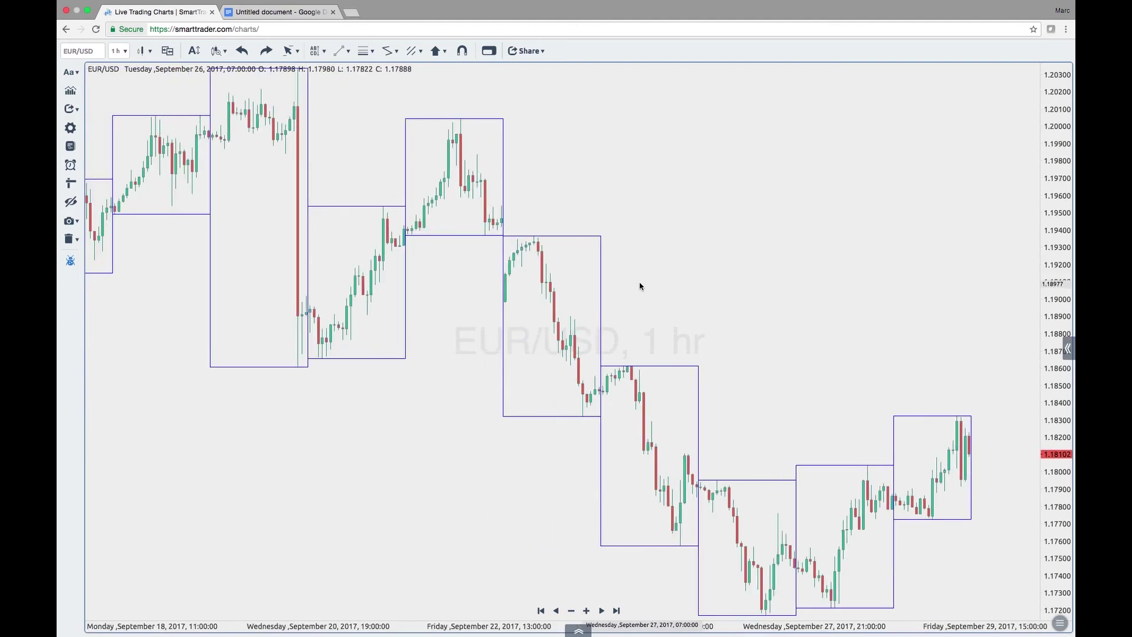
{"action": "scroll", "coordinate": [640, 286], "scroll_direction": "up", "scroll_amount": 1}
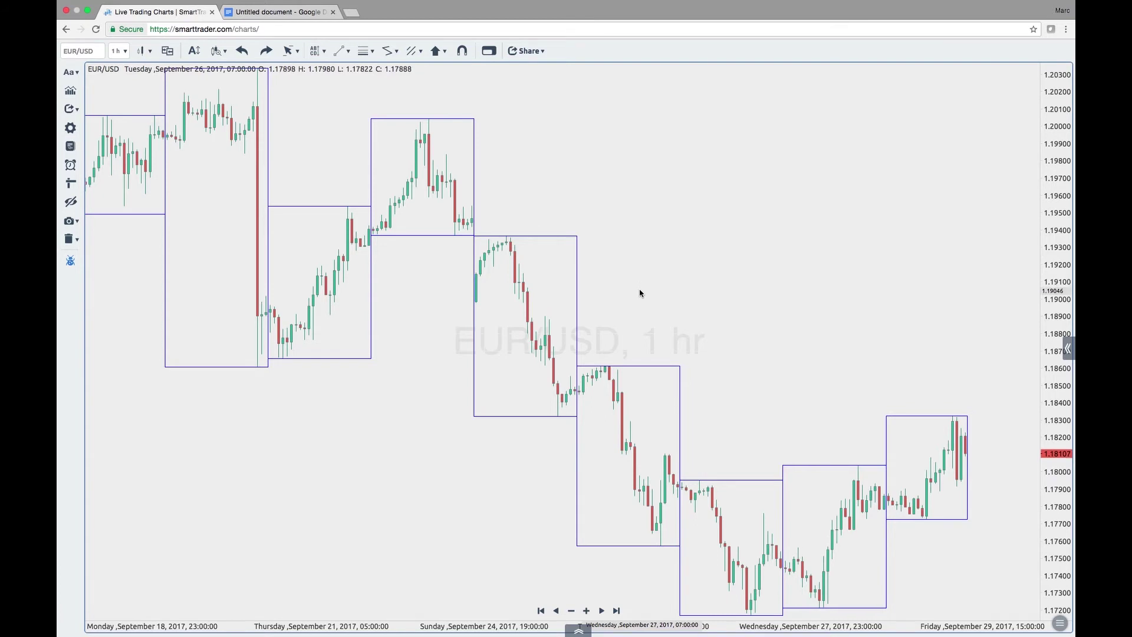
{"action": "scroll", "coordinate": [639, 293], "scroll_direction": "up", "scroll_amount": 3}
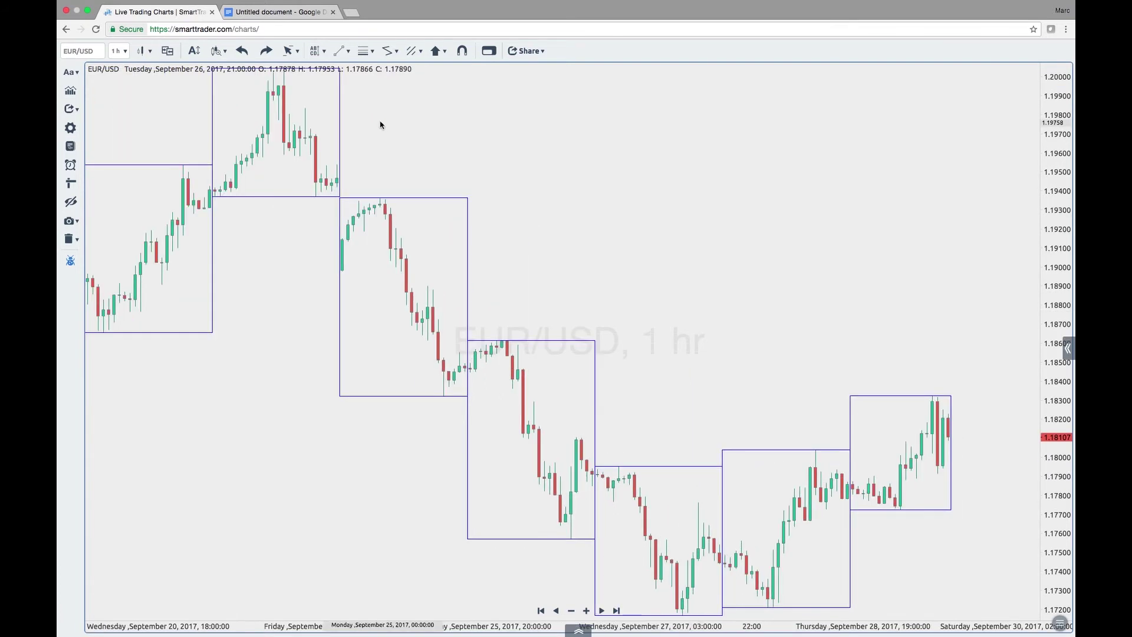
Step: Turn off Daily Encapsulation and turn on Weekly Encapsulation in Smart Tools
{"action": "left_click", "coordinate": [324, 52]}
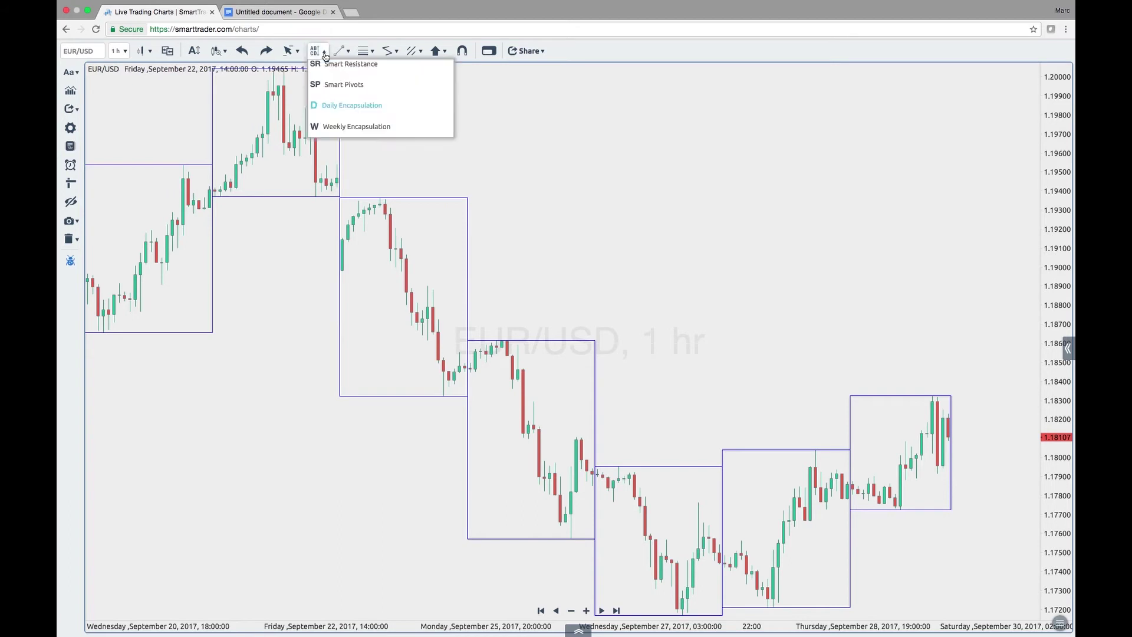
{"action": "left_click", "coordinate": [332, 112]}
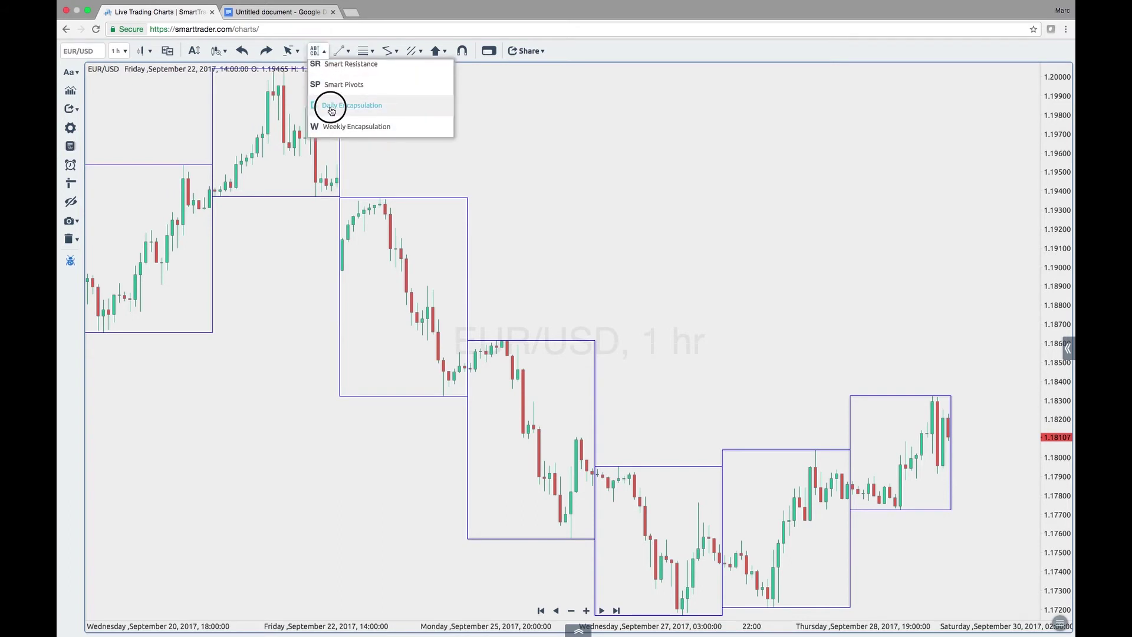
{"action": "left_click", "coordinate": [325, 51]}
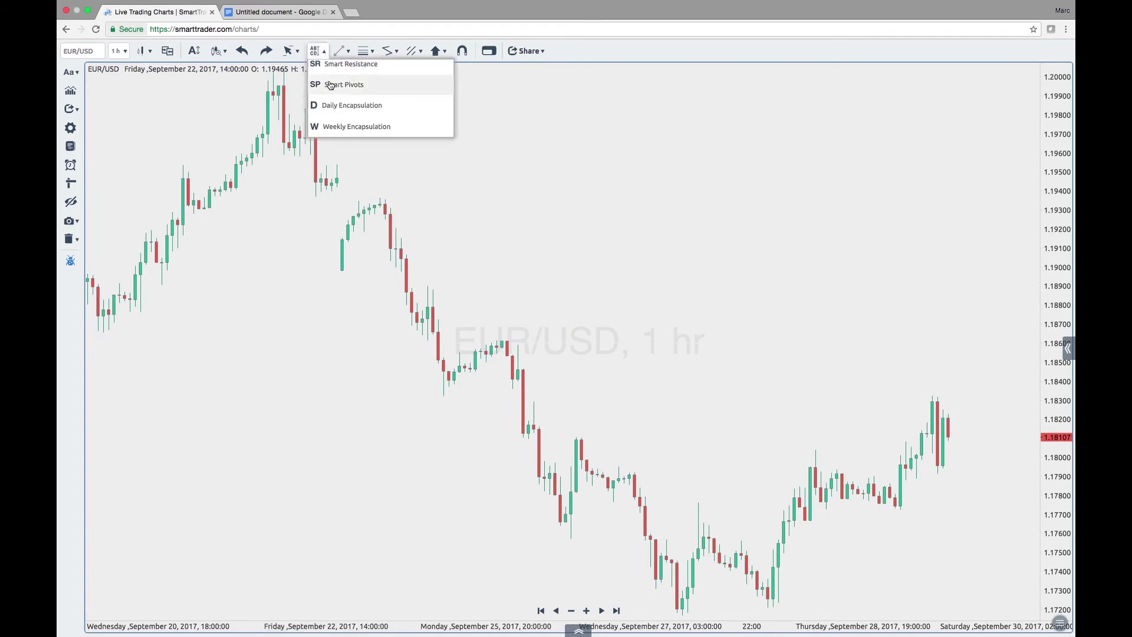
{"action": "left_click", "coordinate": [333, 128]}
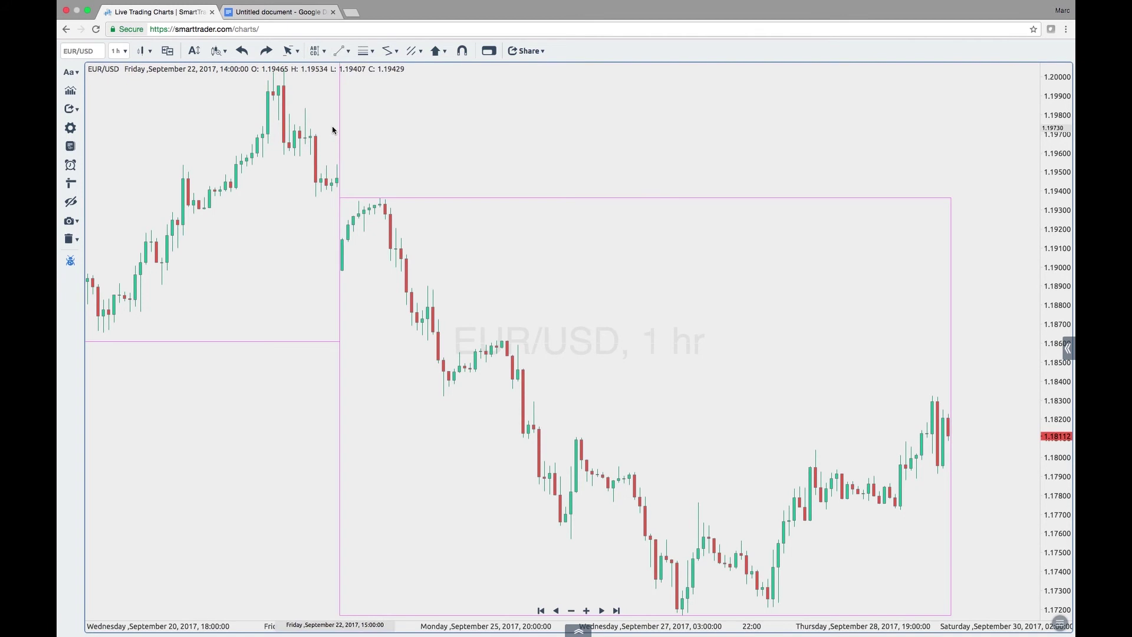
Step: Zoom out and pan the chart to frame the weekly high-to-low boxes
{"action": "scroll", "coordinate": [534, 236], "scroll_direction": "up", "scroll_amount": 2}
{"action": "scroll", "coordinate": [534, 236], "scroll_direction": "down", "scroll_amount": 4}
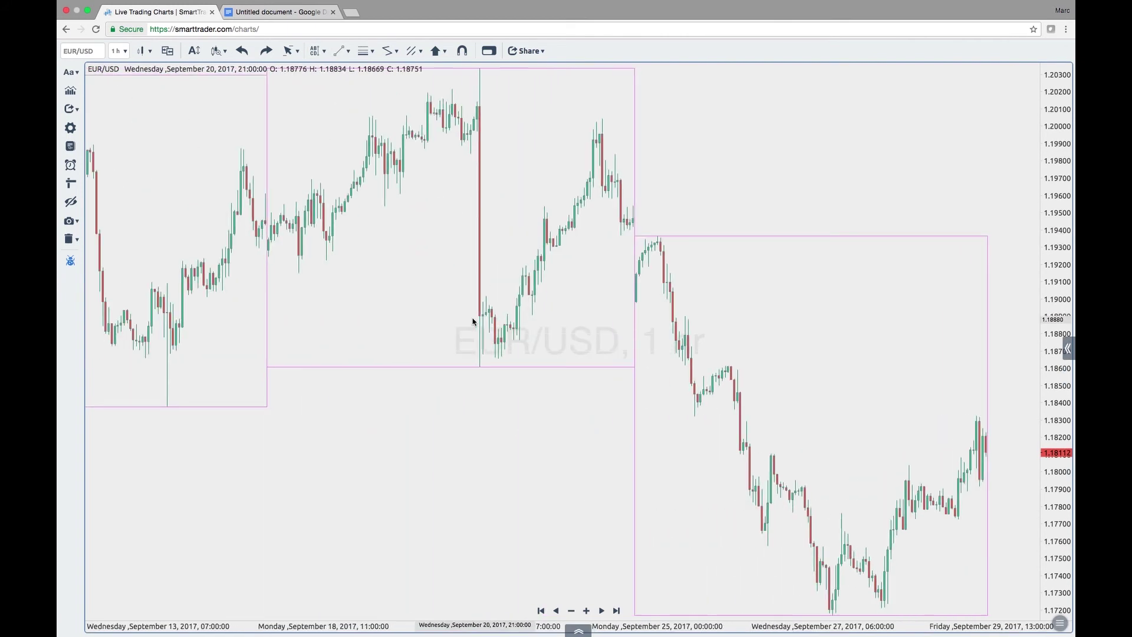
{"action": "scroll", "coordinate": [445, 324], "scroll_direction": "down", "scroll_amount": 3}
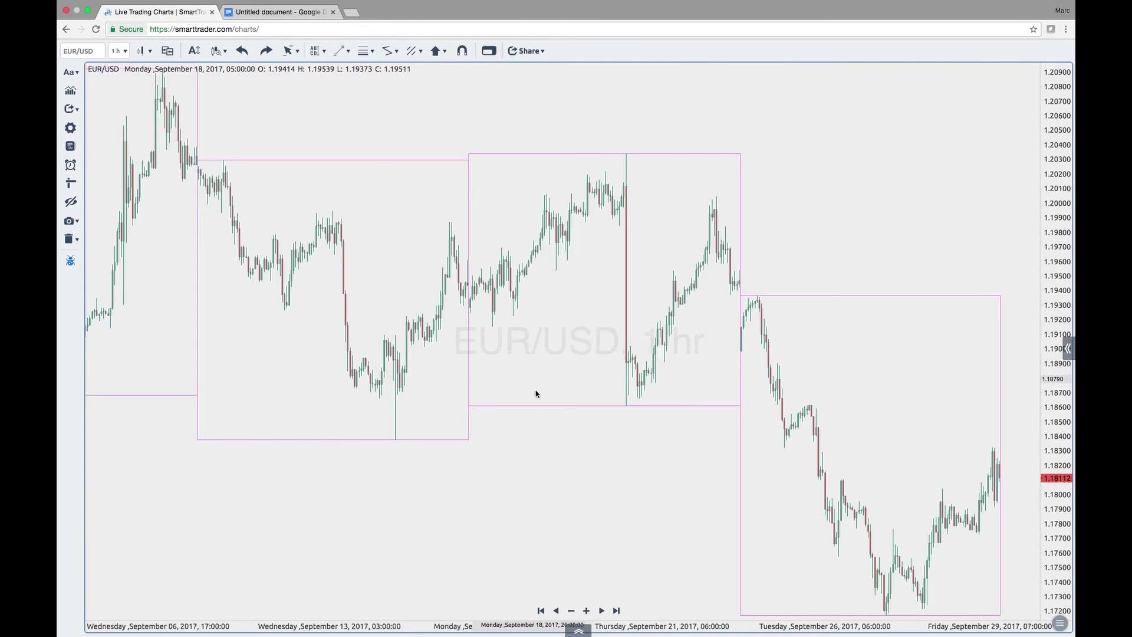
{"action": "left_click_drag", "start_coordinate": [600, 509], "coordinate": [566, 458]}
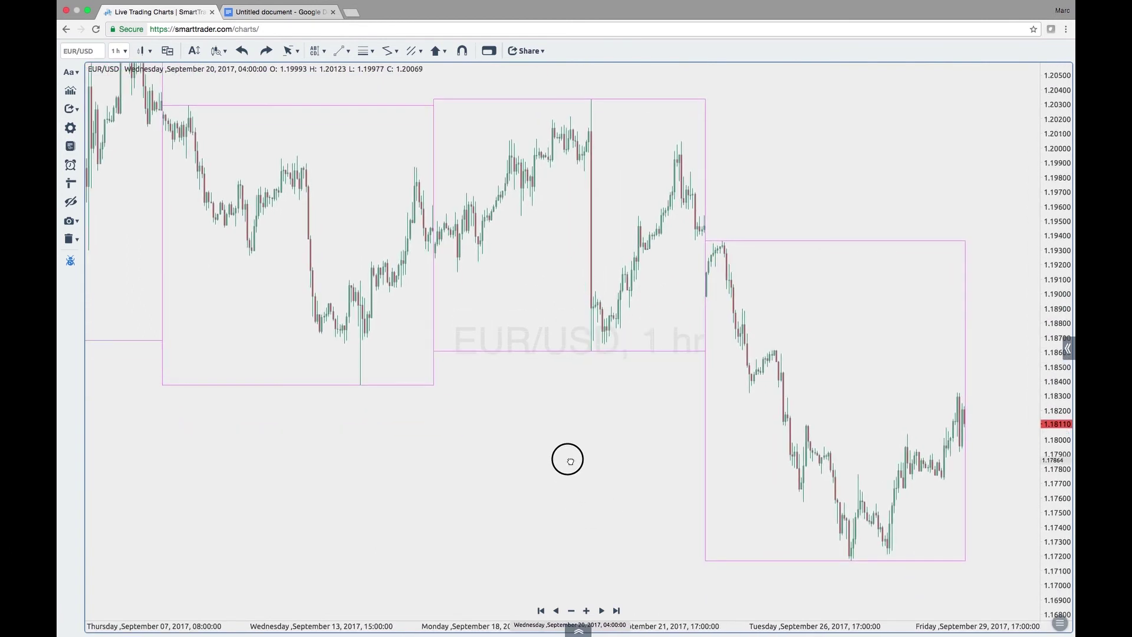
{"action": "left_click_drag", "start_coordinate": [485, 391], "coordinate": [493, 425]}
{"action": "left_click", "coordinate": [119, 51]}
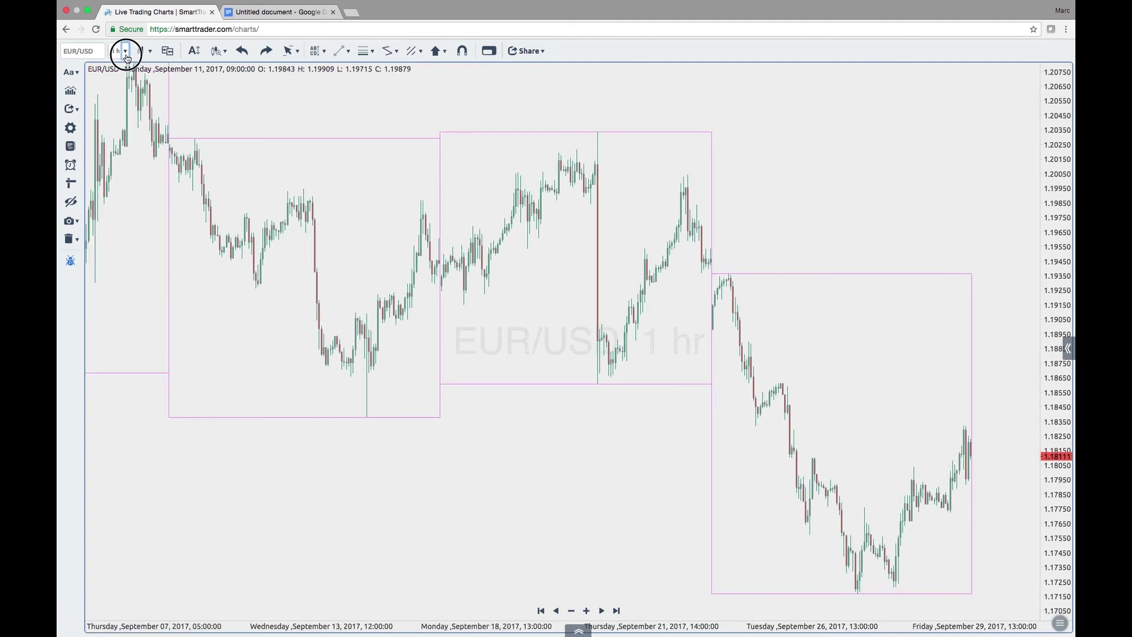
Step: Change the chart timeframe to 1 day, then 8 hours, ending on 4 hours
{"action": "scroll", "coordinate": [135, 117], "scroll_direction": "down", "scroll_amount": 3}
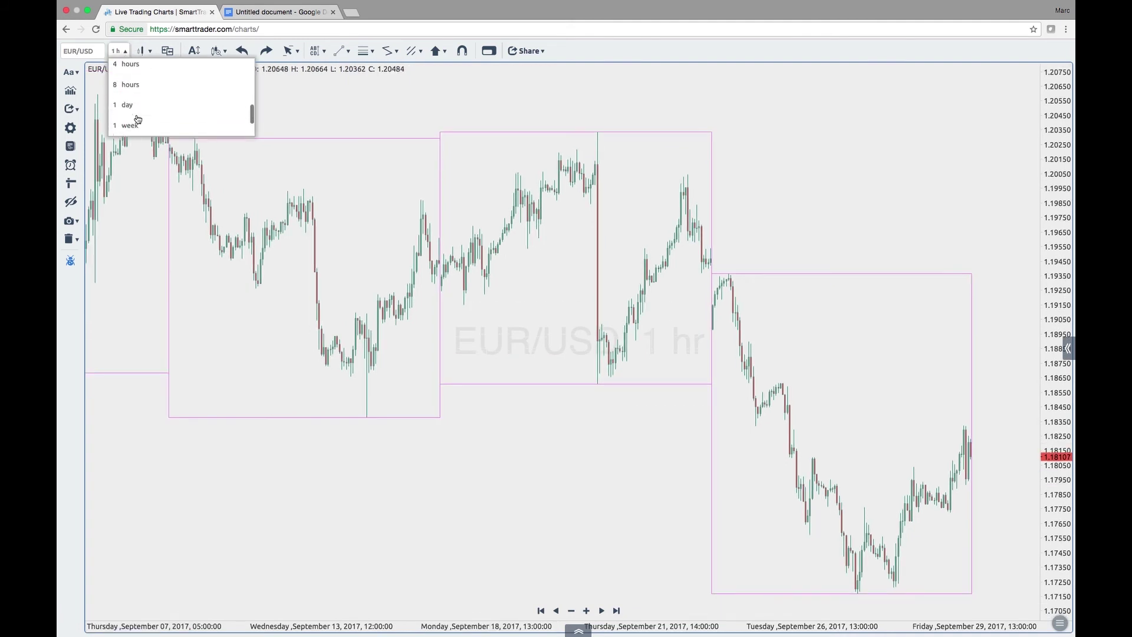
{"action": "left_click", "coordinate": [134, 109]}
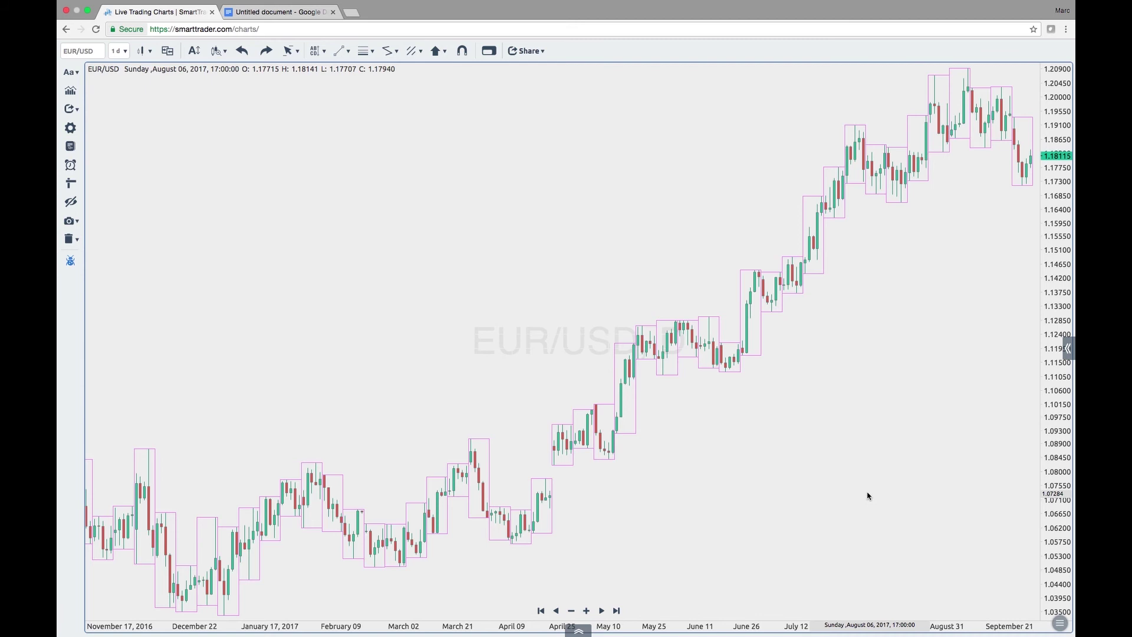
{"action": "left_click", "coordinate": [125, 52]}
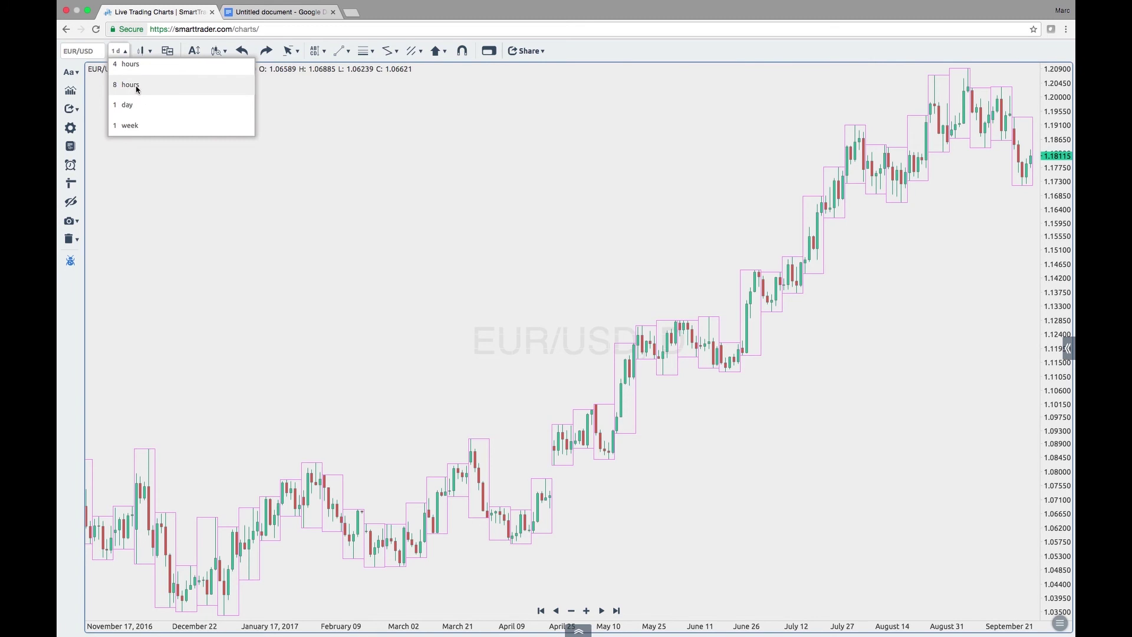
{"action": "left_click", "coordinate": [130, 86]}
{"action": "left_click", "coordinate": [118, 51]}
{"action": "left_click", "coordinate": [125, 65]}
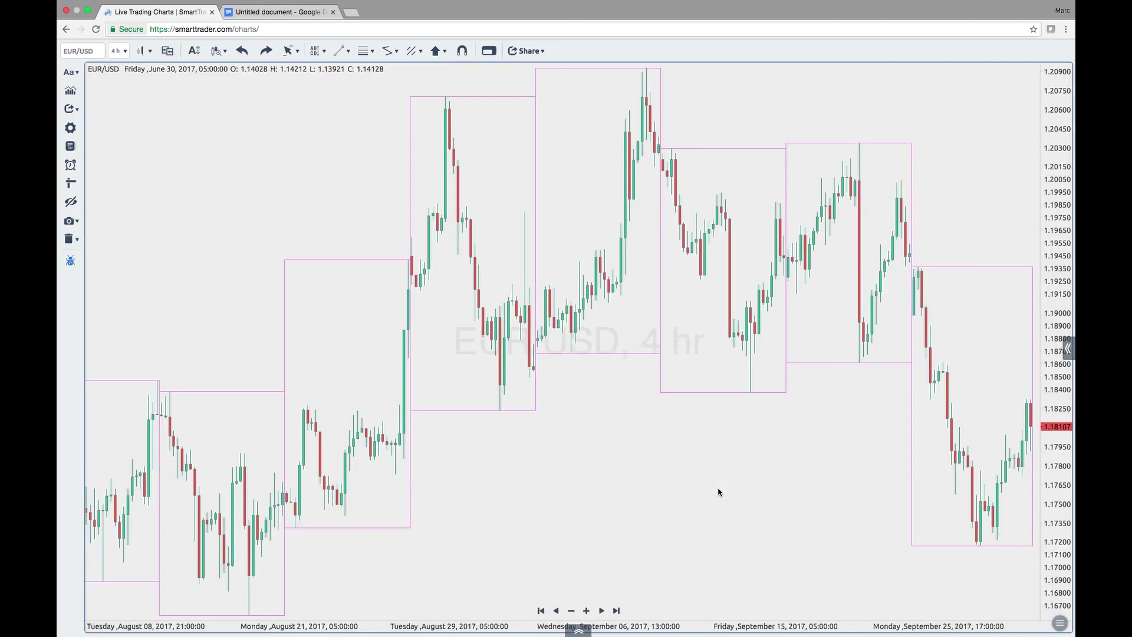
{"action": "left_click", "coordinate": [695, 484]}
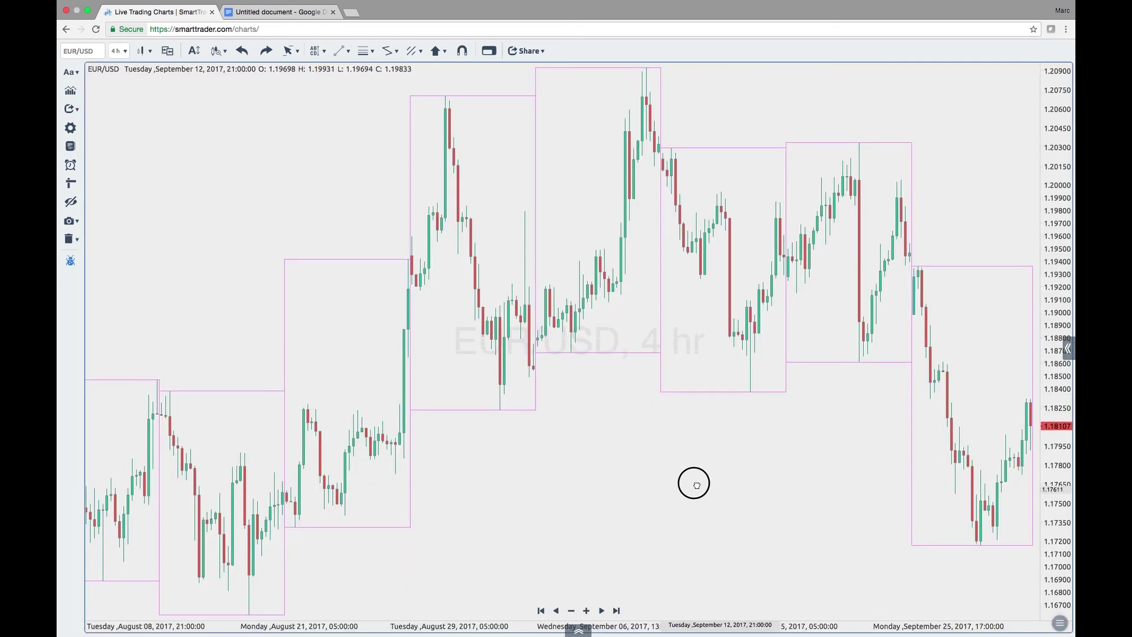
{"action": "left_click_drag", "start_coordinate": [696, 485], "coordinate": [684, 484]}
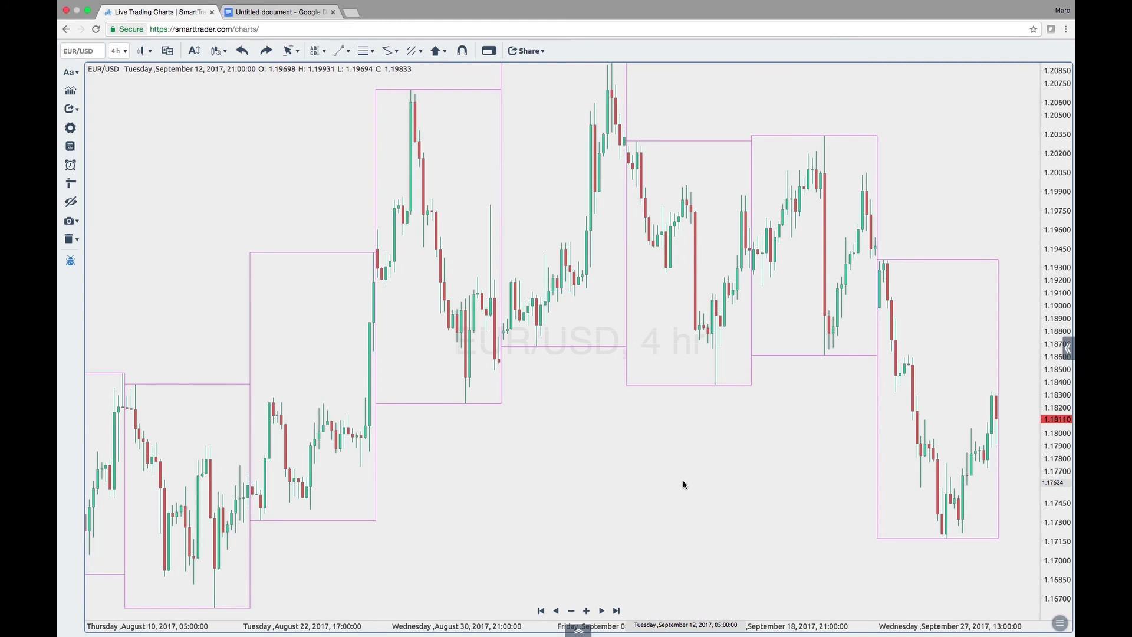